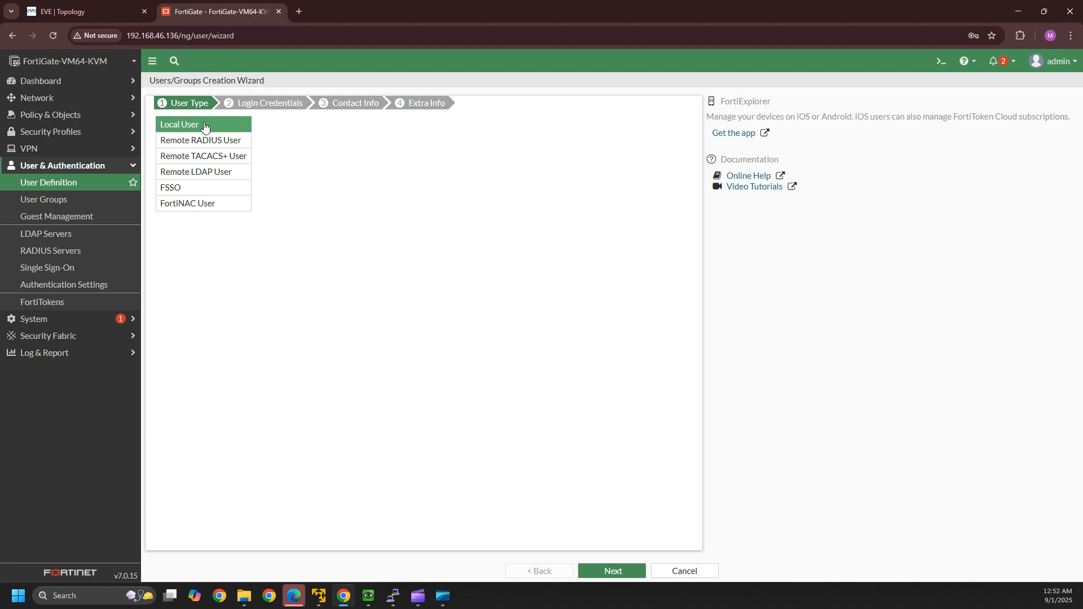
- Create local user admin1 with a password, leaving it enabled, and submit the wizard
click(598, 569)
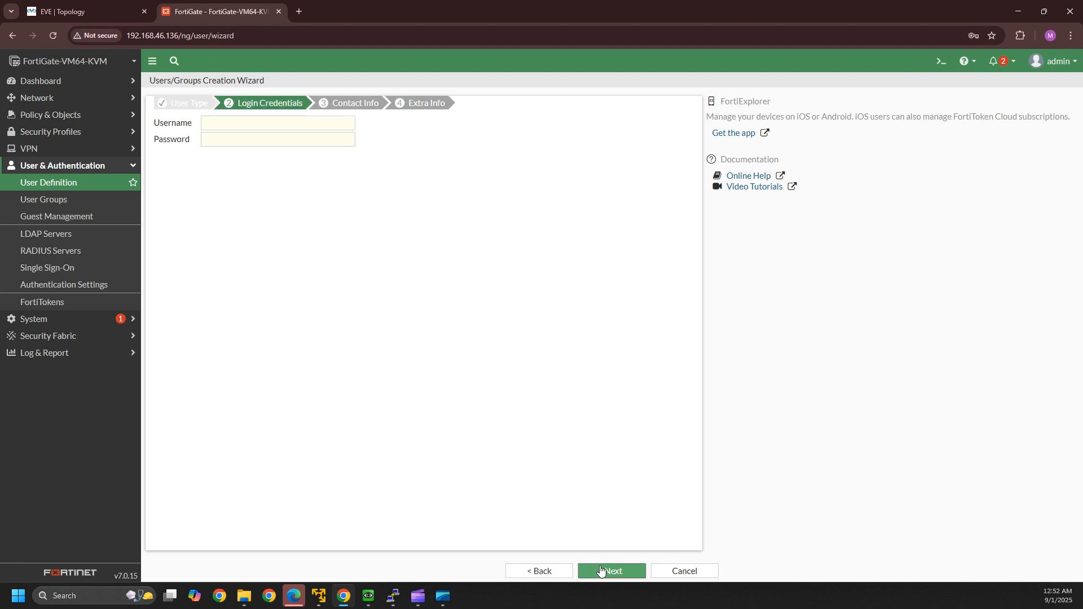
click(232, 128)
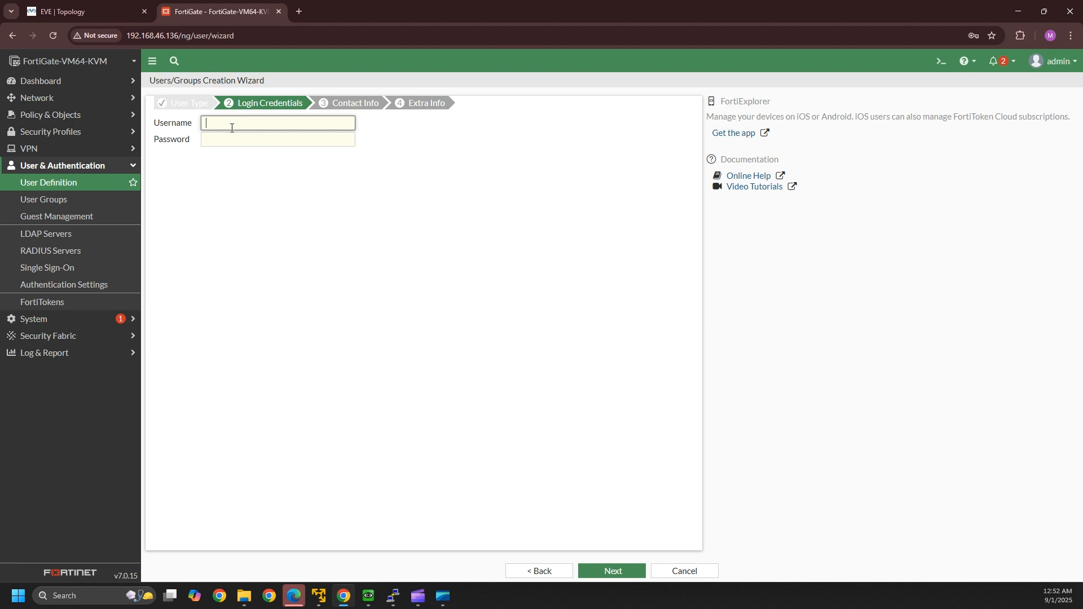
text(admin1)
click(224, 142)
text(a••••••)
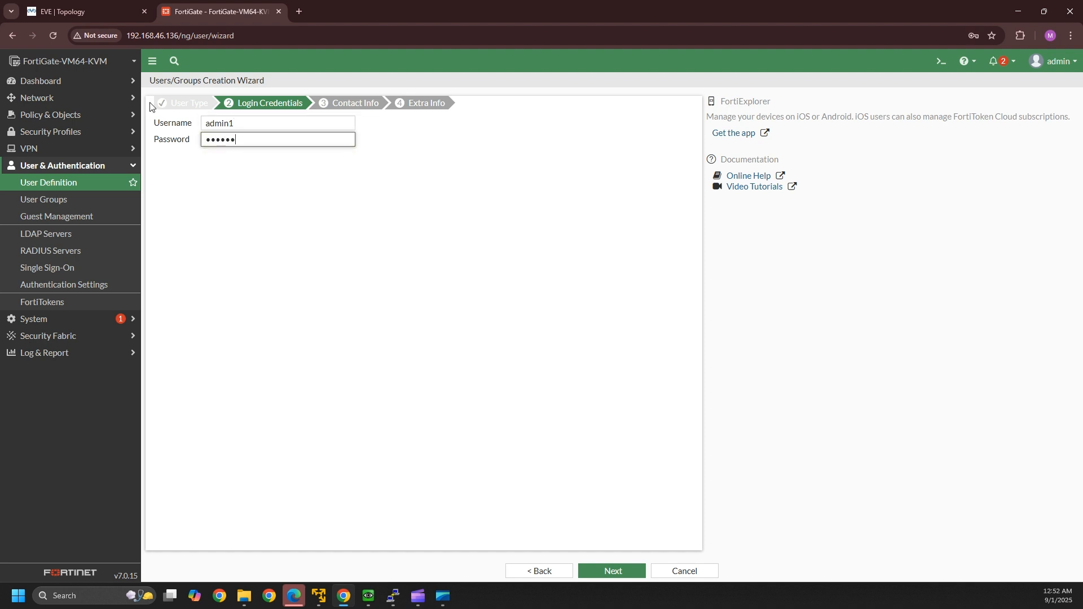
click(608, 572)
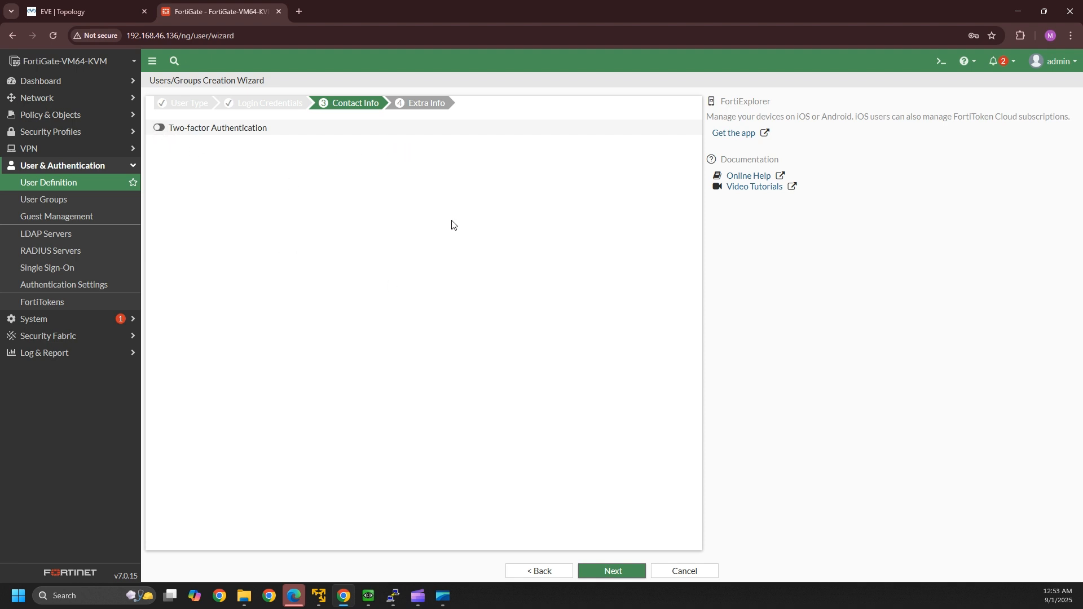
click(617, 574)
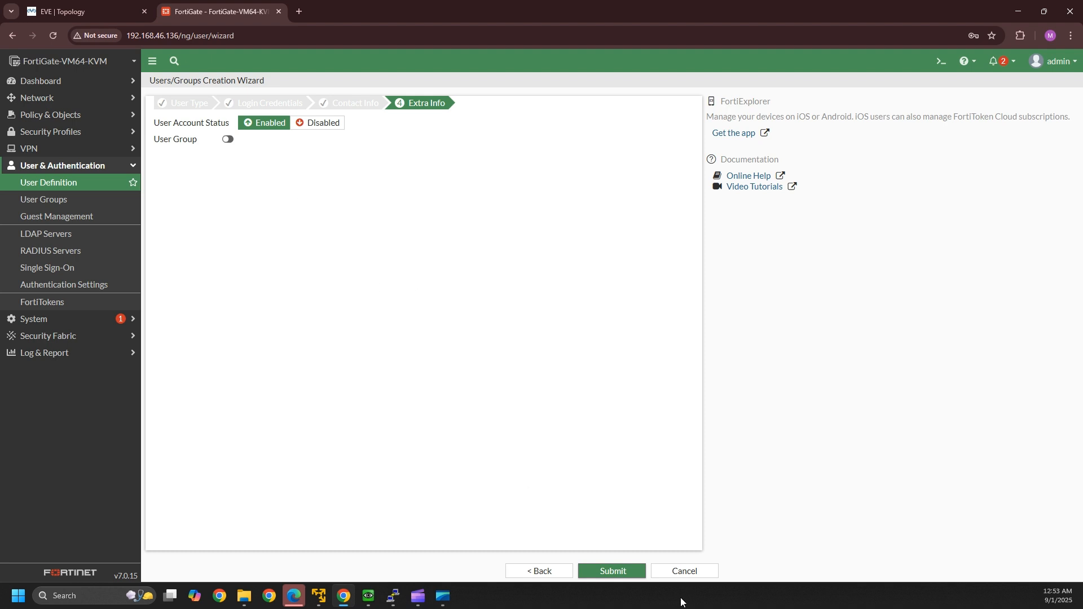
click(614, 572)
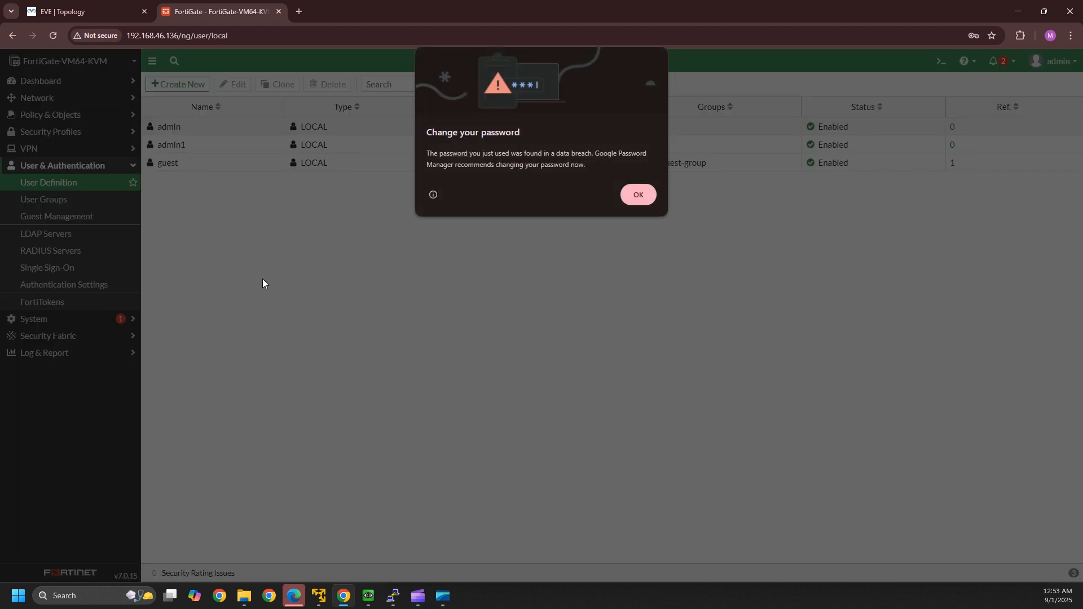
- Dismiss Chrome's password warning, open Policy & Objects > Firewall Policy, and bring up the QEMU VM
click(637, 195)
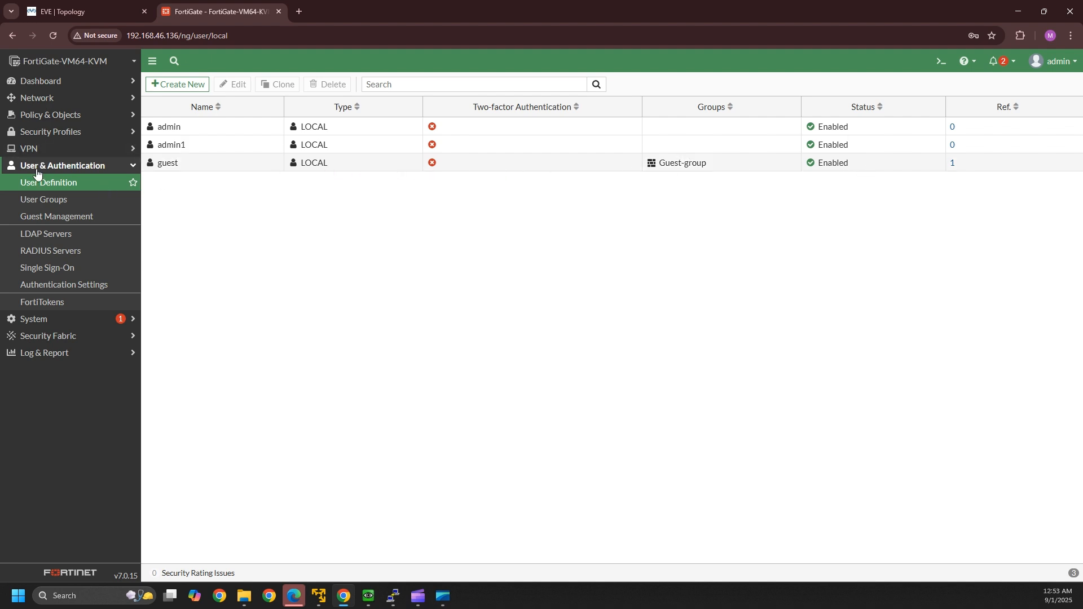
click(65, 115)
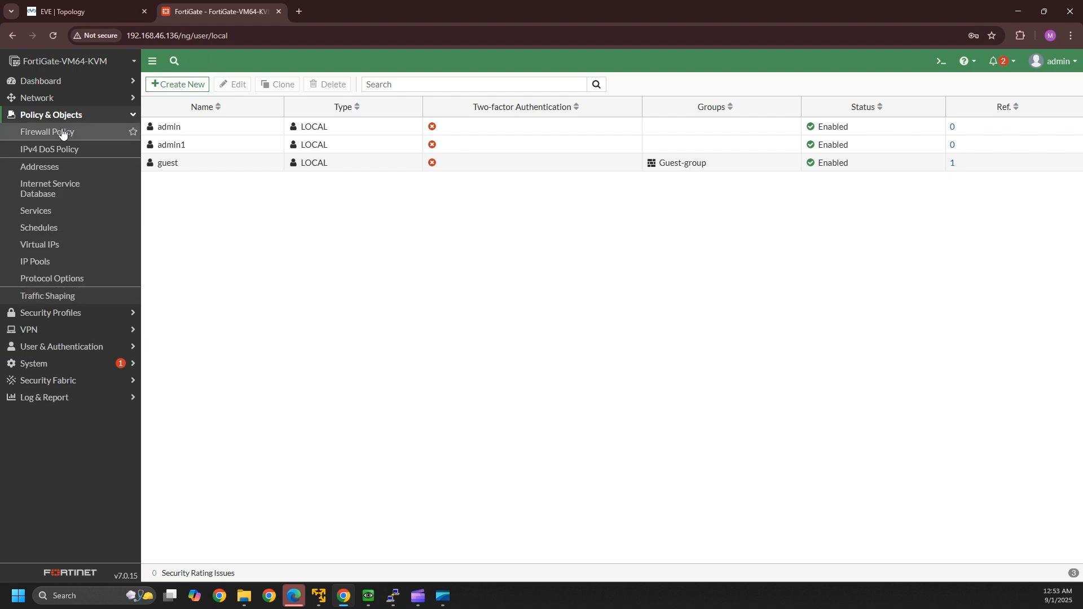
click(60, 133)
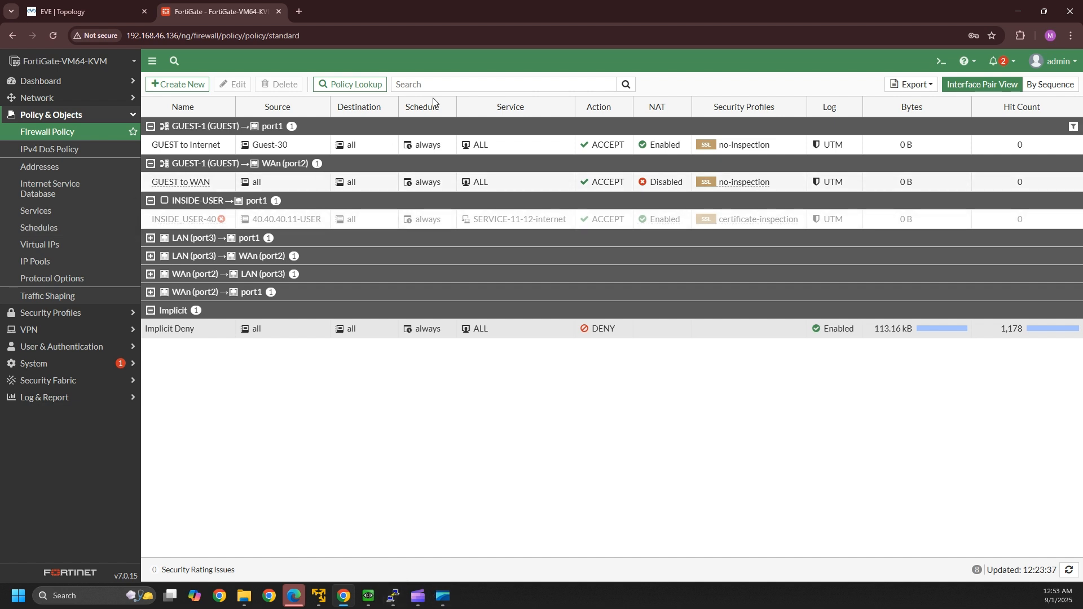
click(370, 596)
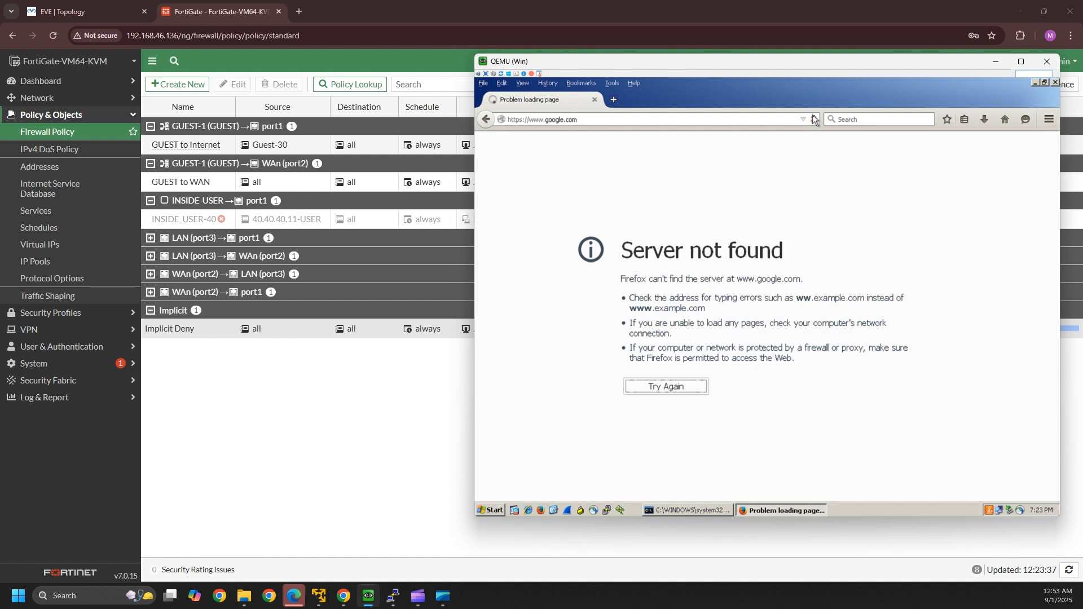
- Check that the cmd ping to 8.8.8.8 is timing out, then minimize the QEMU window
click(688, 510)
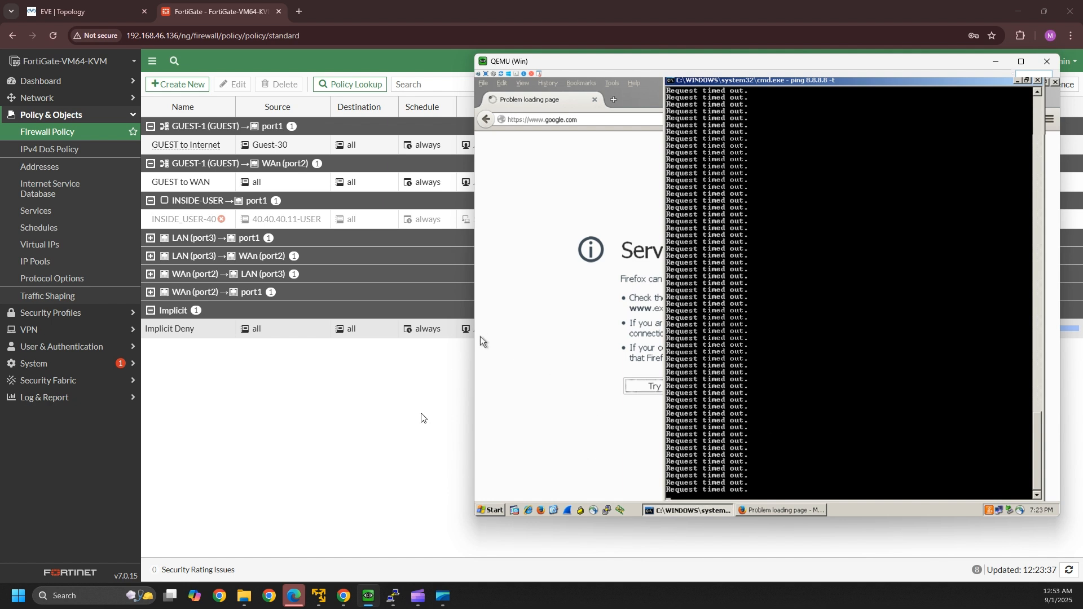
click(375, 447)
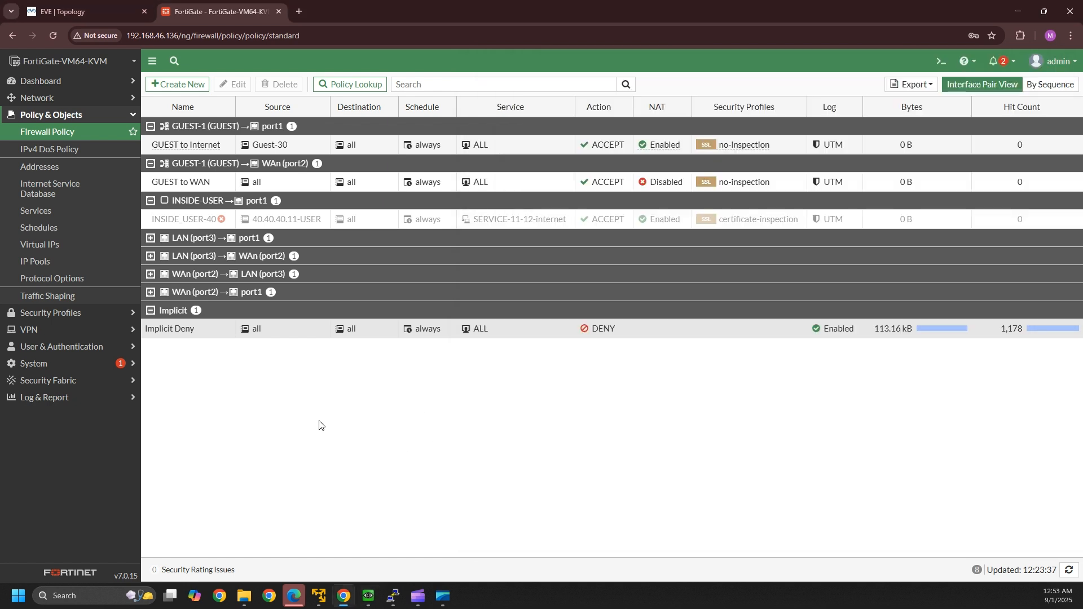
- Add local user admin1 to the INSIDE_USER-40 policy's Source, alongside 40.40.40.11-USER
double_click(170, 221)
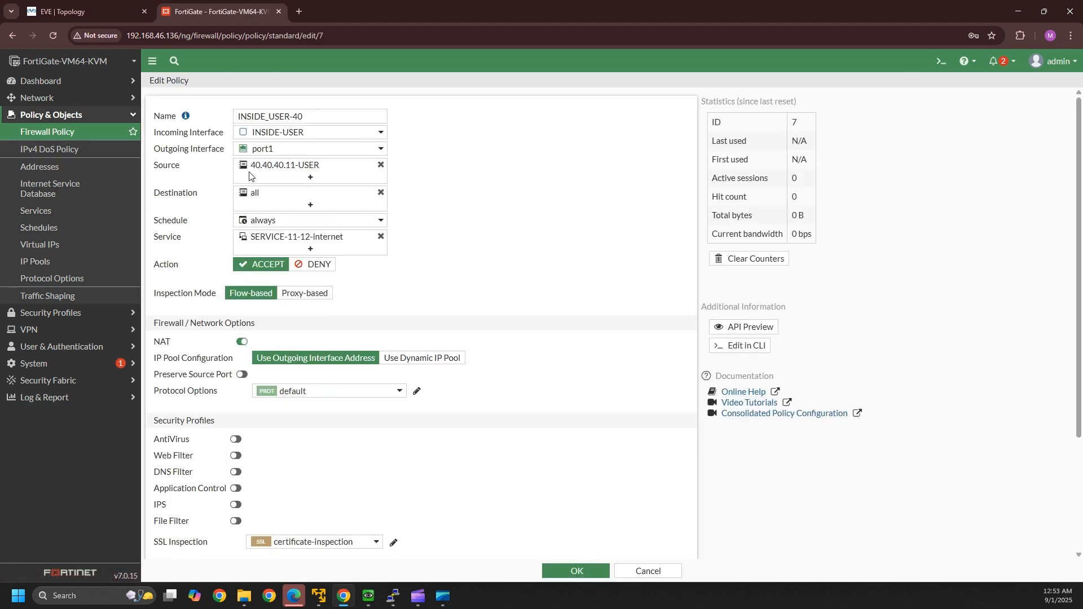
click(315, 178)
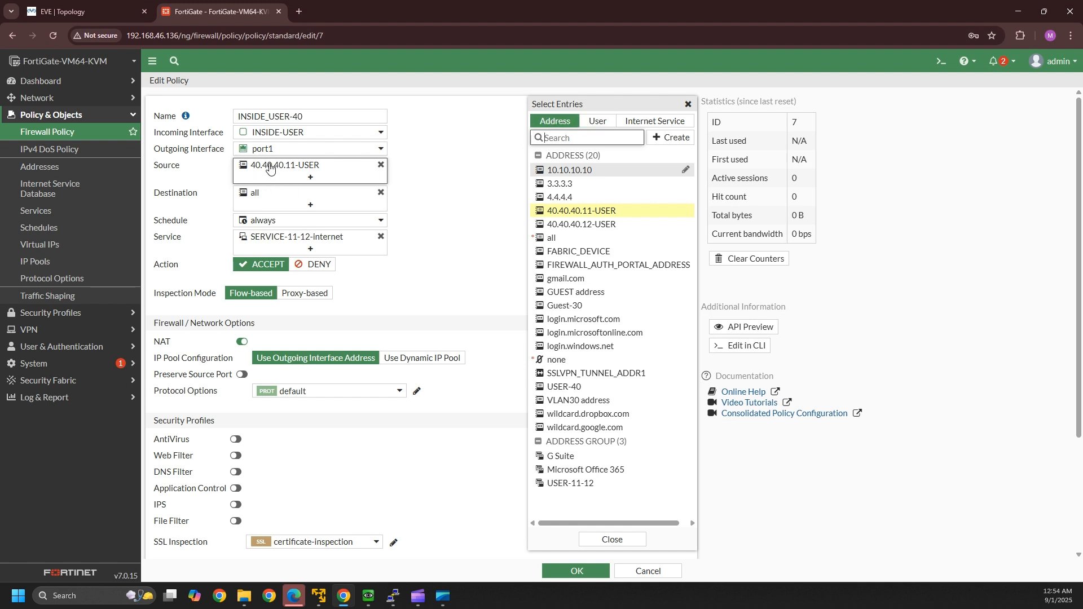
mouse_move(270, 169)
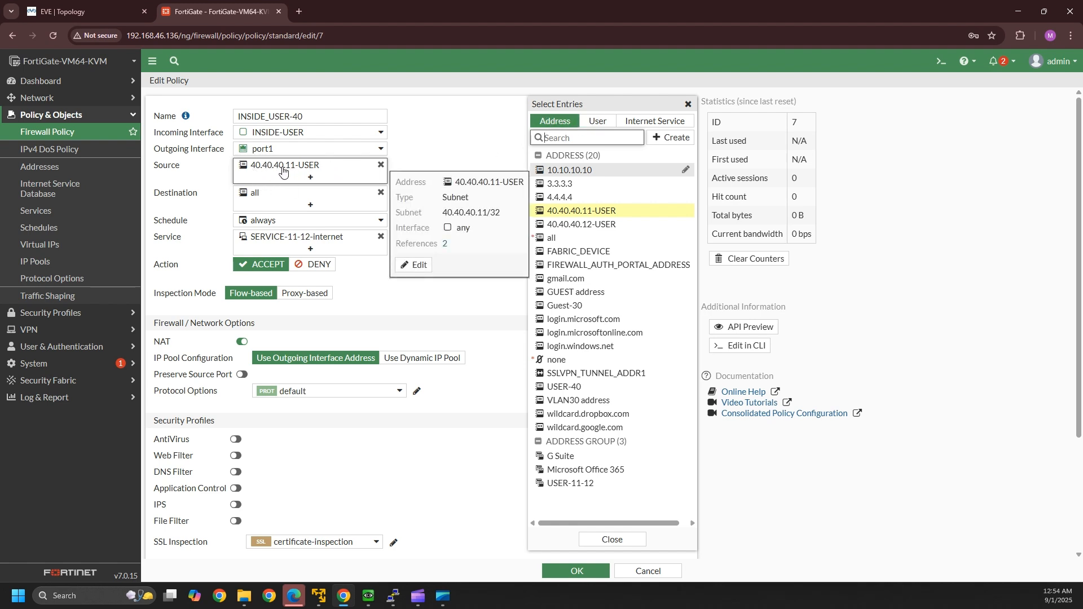
click(597, 120)
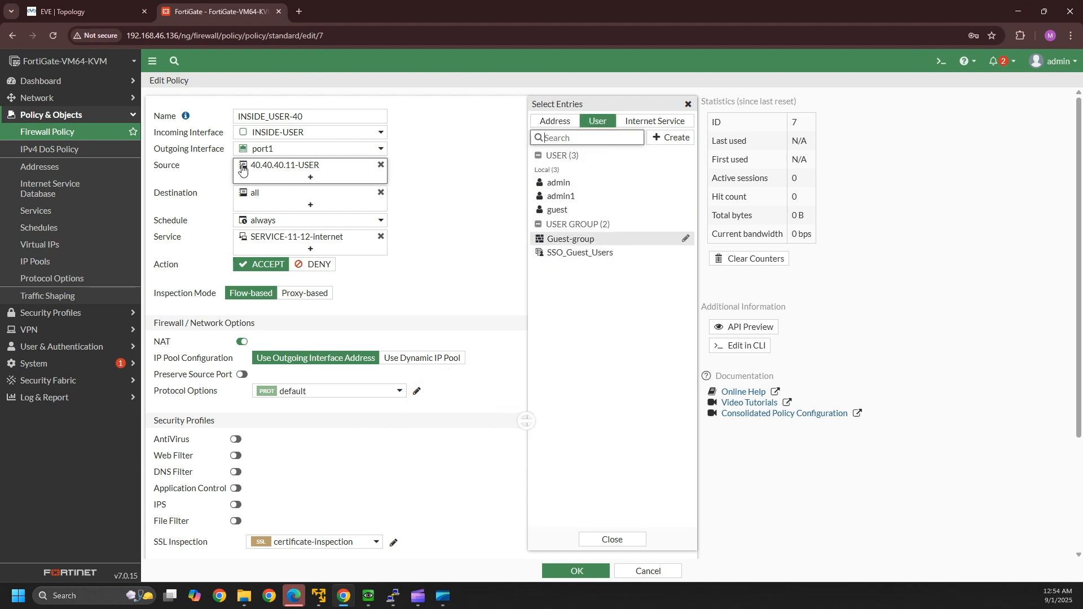
mouse_move(574, 198)
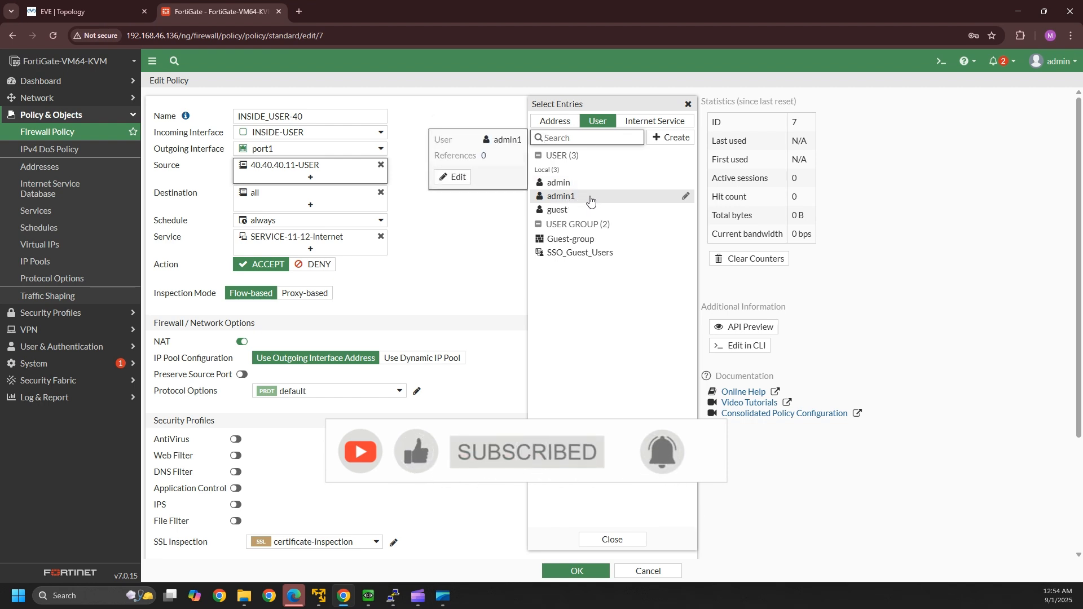
click(577, 198)
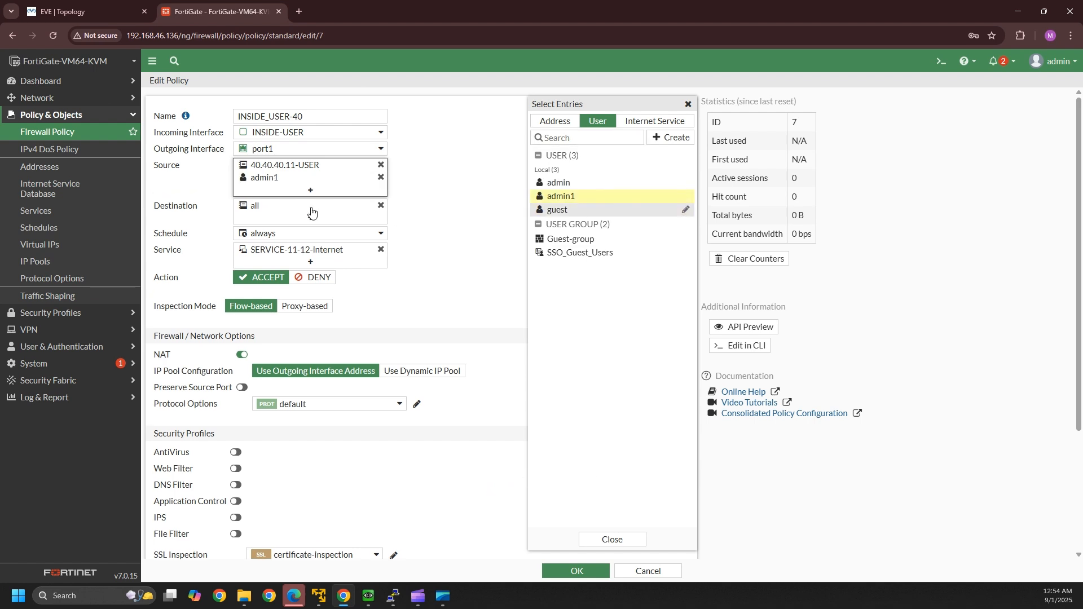
click(488, 198)
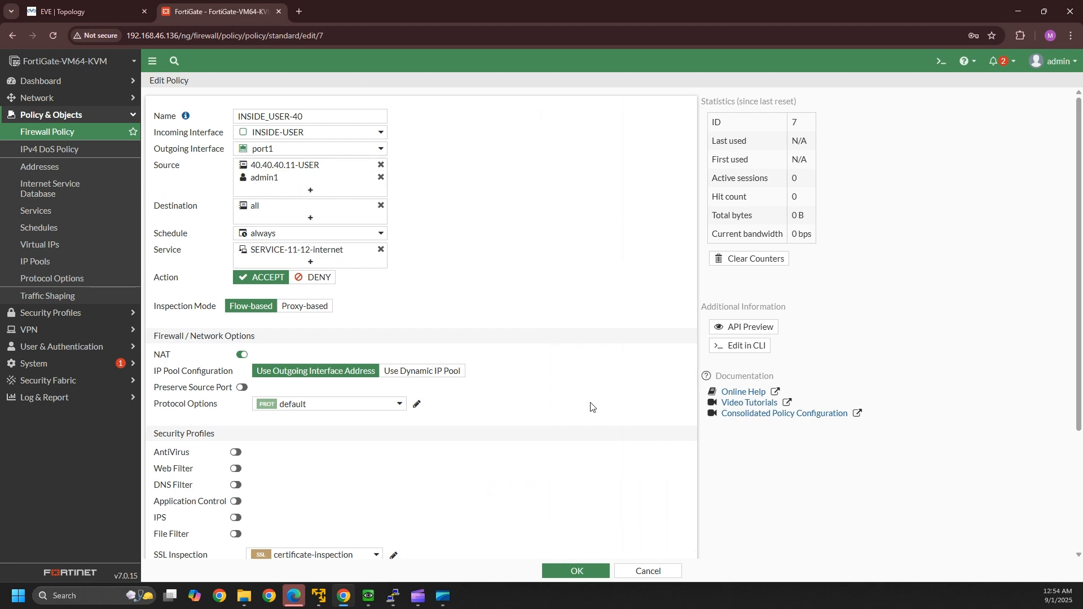
- Turn on Enable this policy for INSIDE_USER-40, save it, and return to the Windows VM
scroll(522, 532, down, 3)
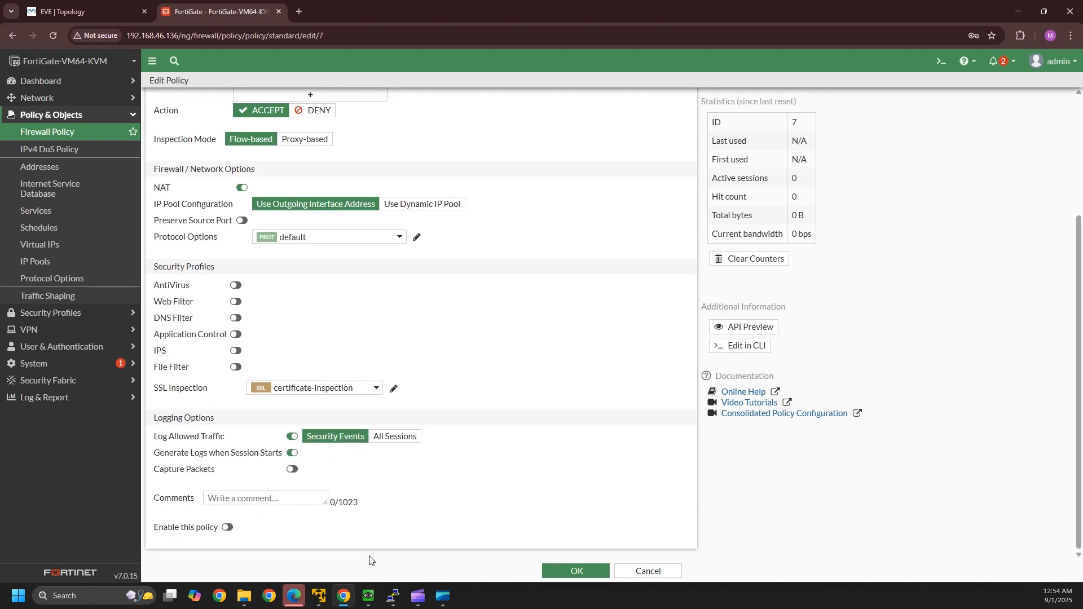
click(226, 527)
scroll(473, 260, up, 3)
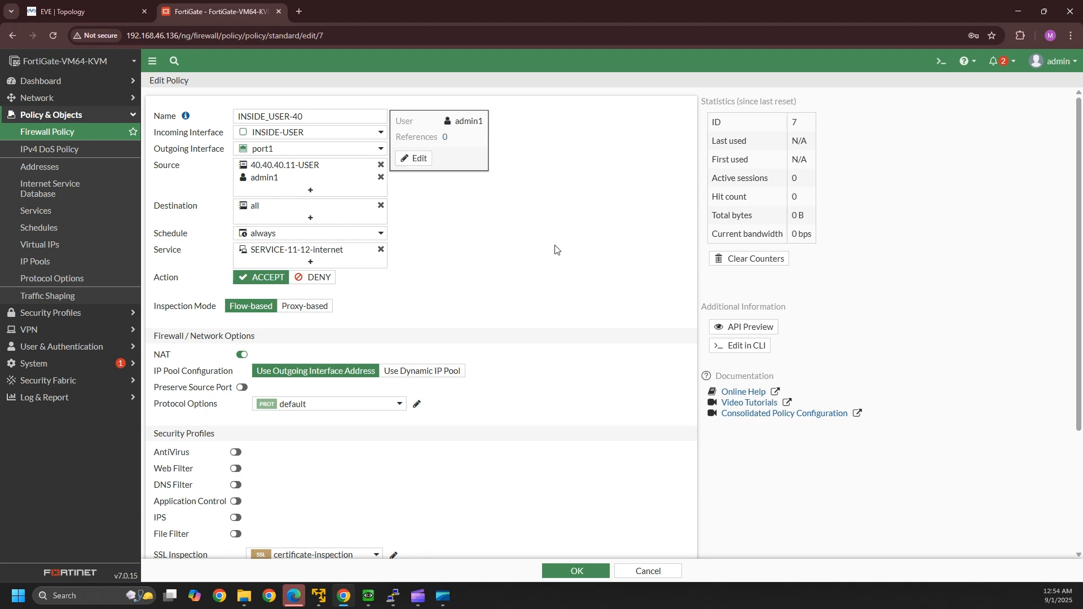
scroll(563, 546, down, 3)
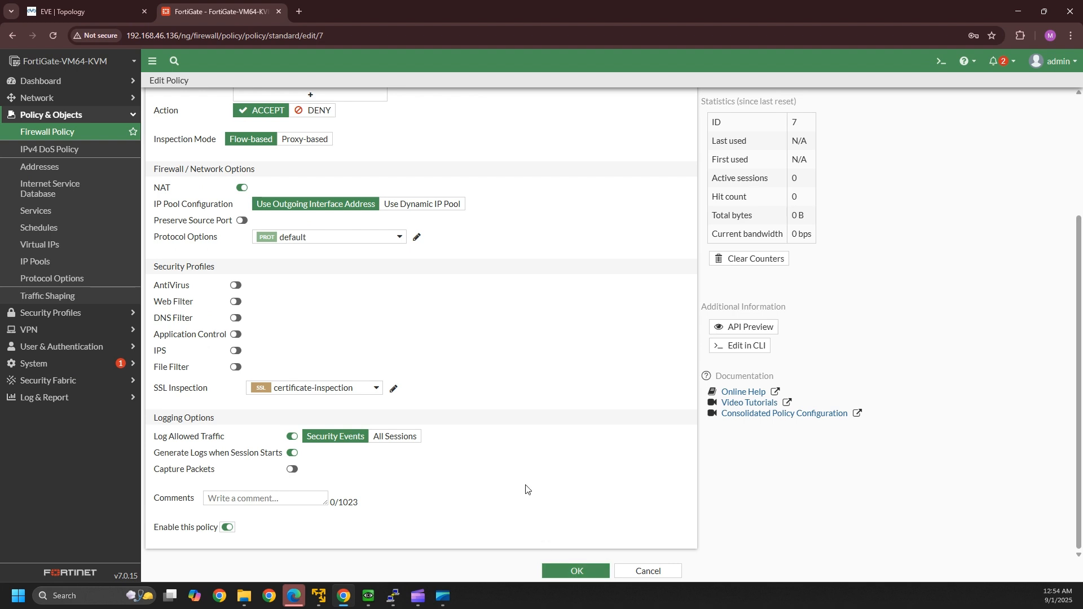
scroll(561, 396, up, 3)
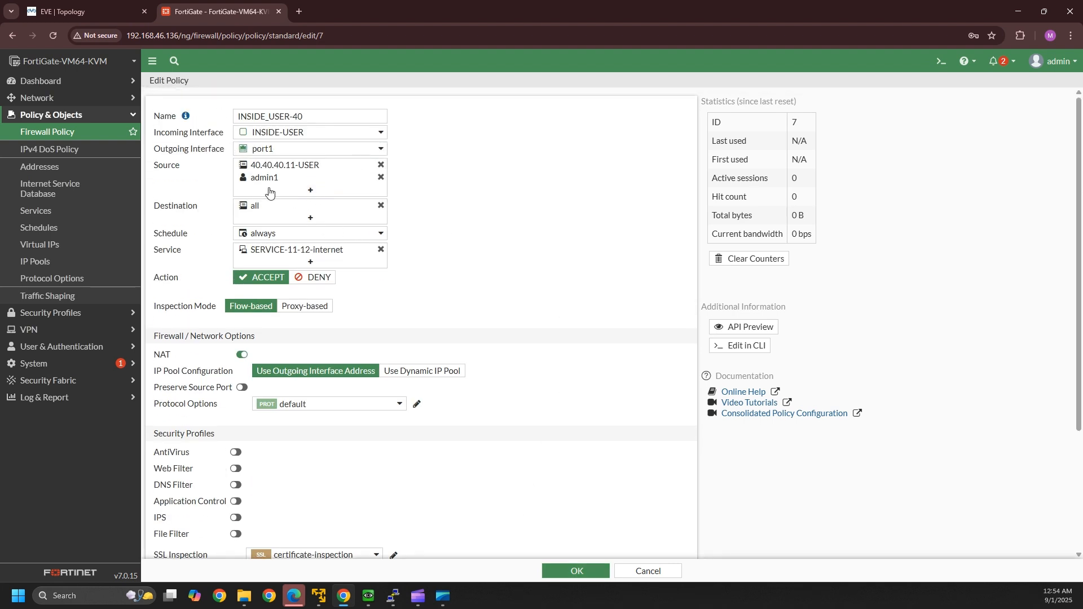
mouse_move(317, 170)
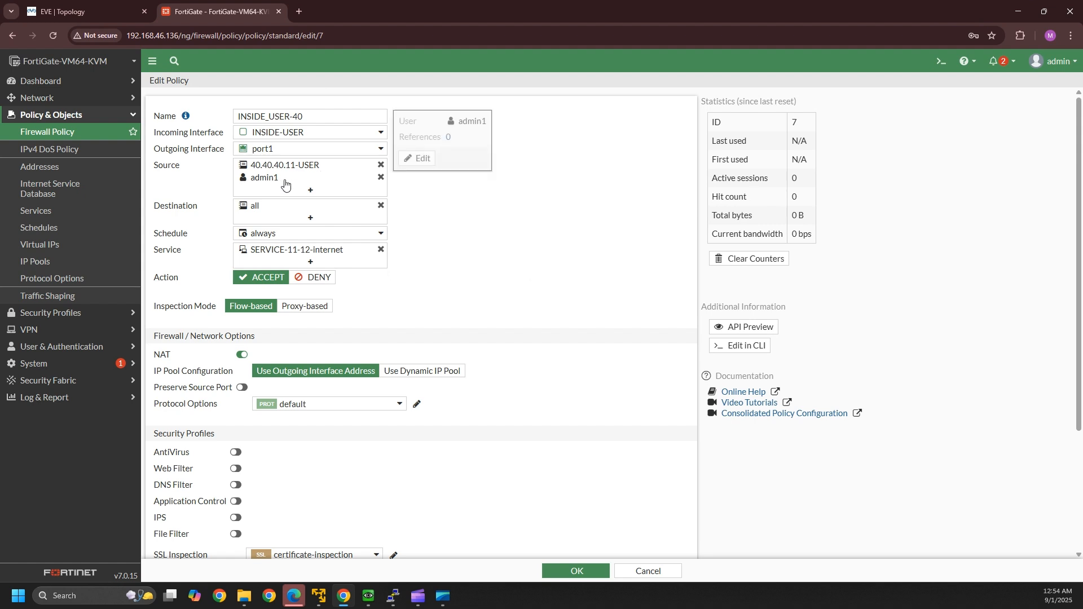
click(575, 571)
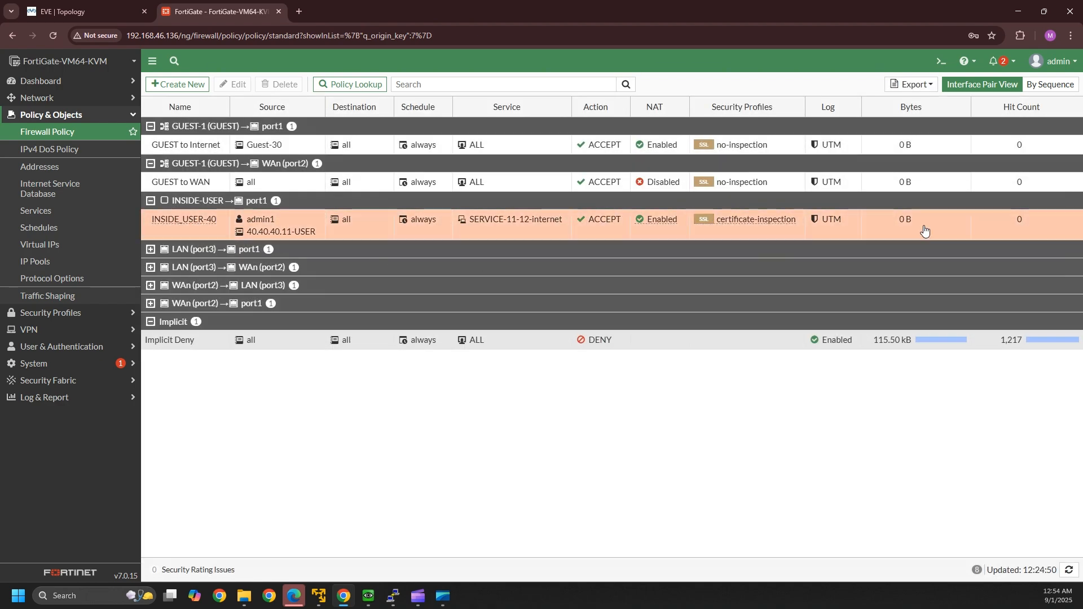
click(367, 596)
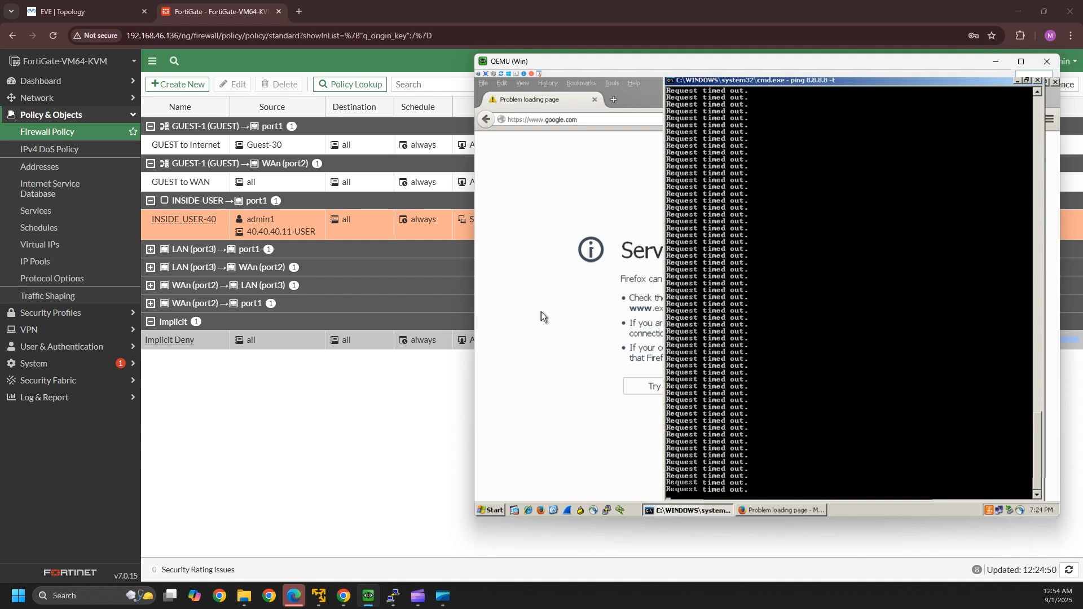
- In the guest Firefox, open a new tab and try loading google.com
click(584, 153)
key(ctrl+t)
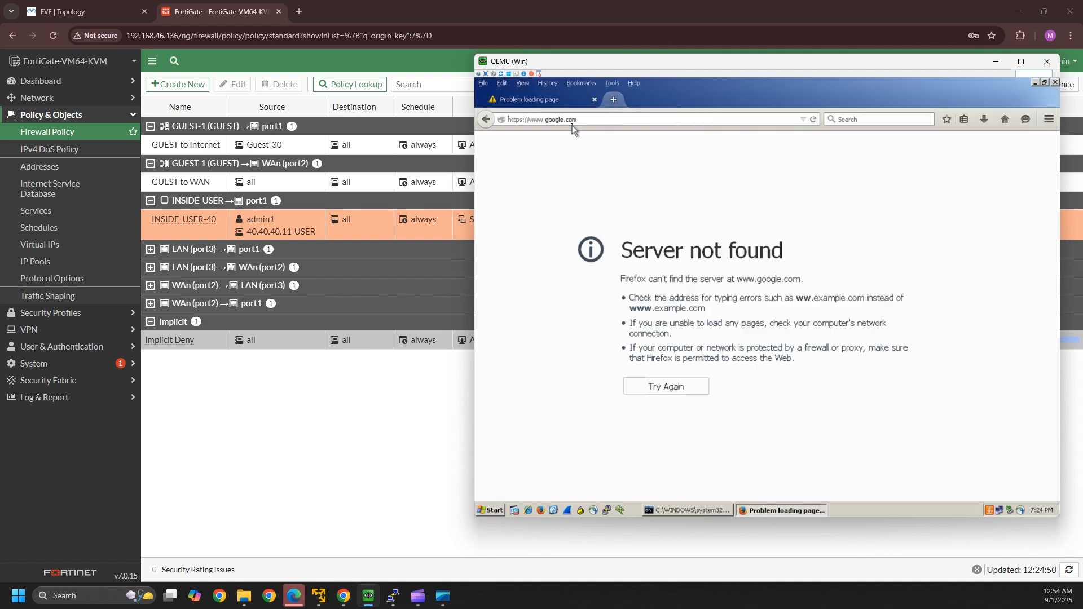
text(google.com)
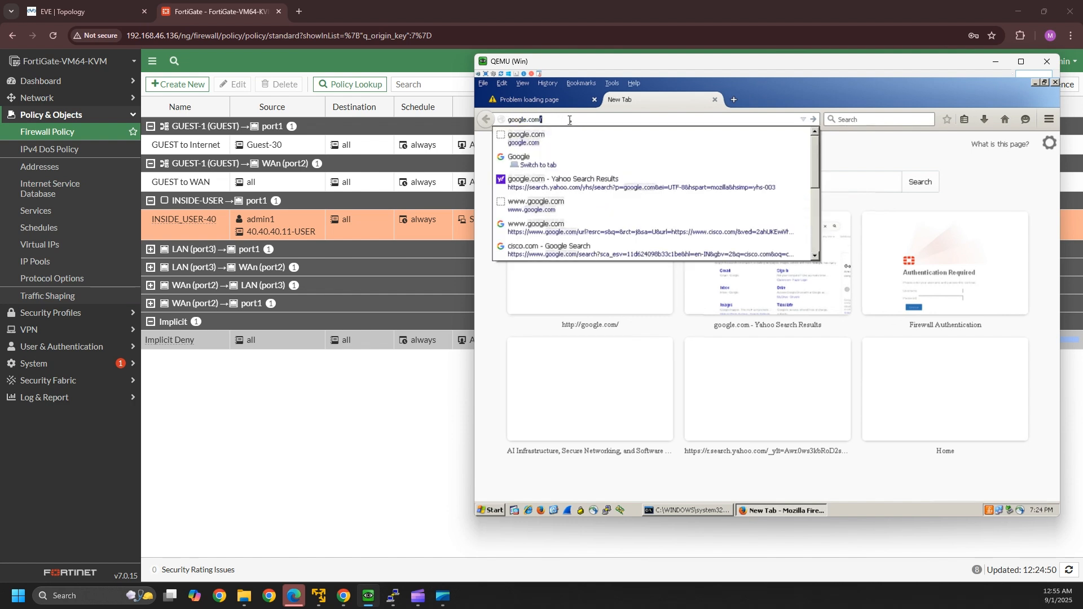
key(Return)
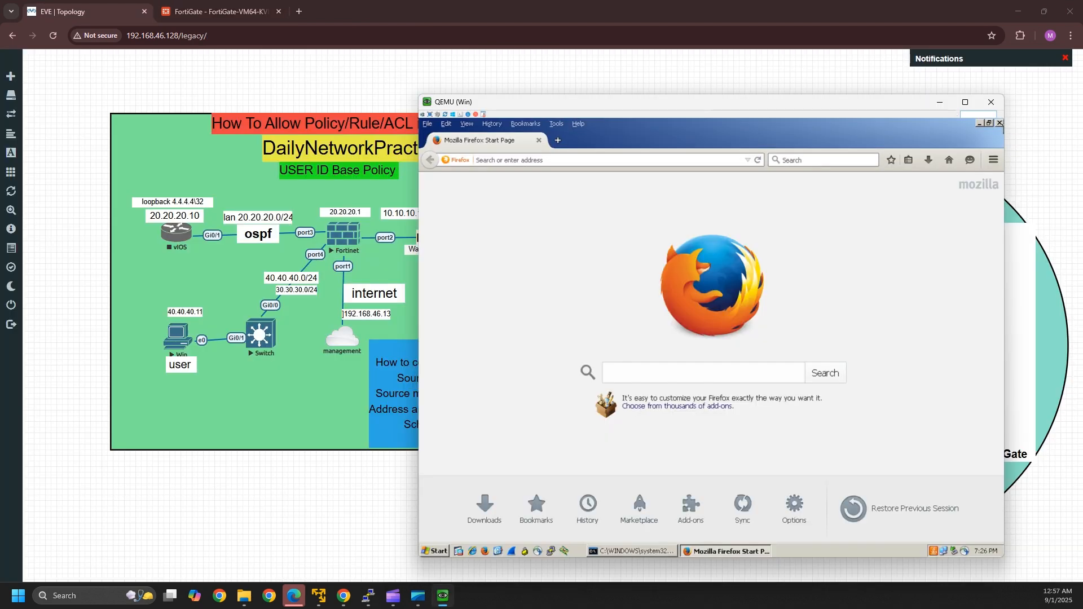
- Relaunch Firefox, close the duplicate windows, and browse to cisco to hit the authentication page
click(1000, 123)
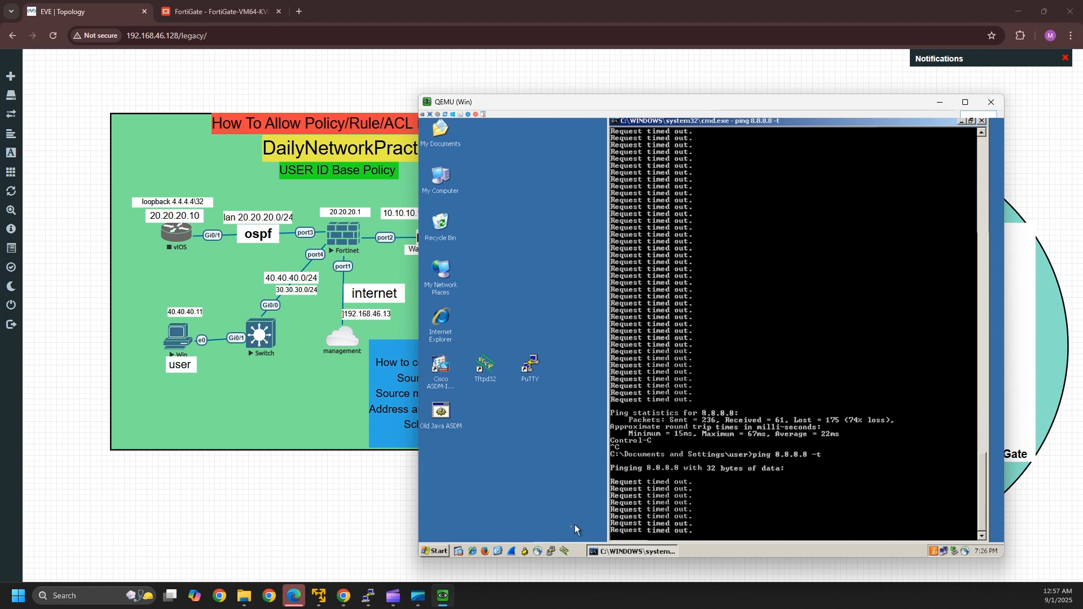
click(489, 553)
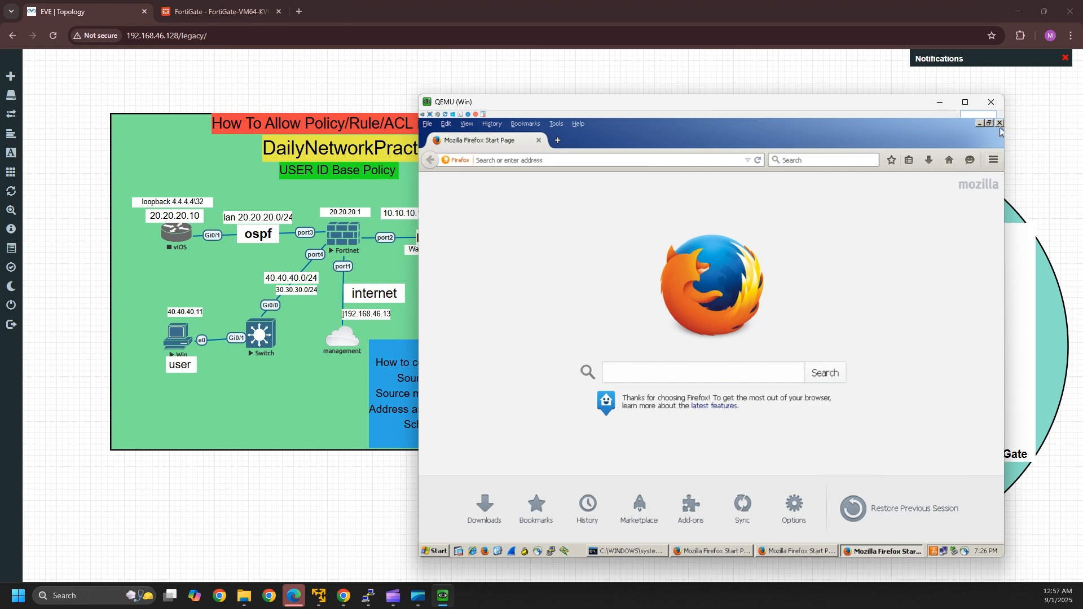
click(1000, 123)
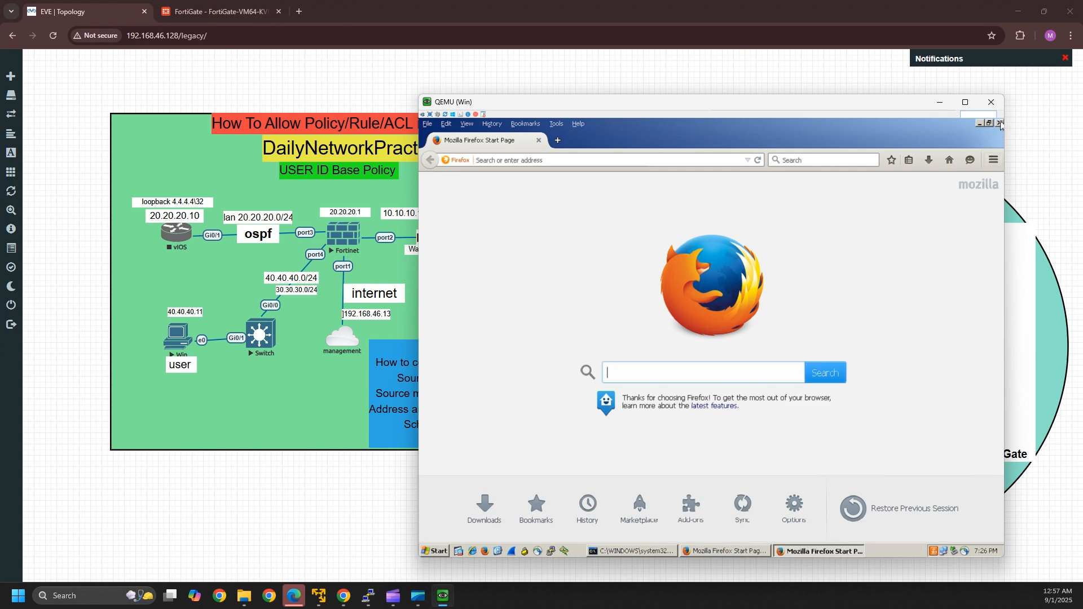
click(1001, 123)
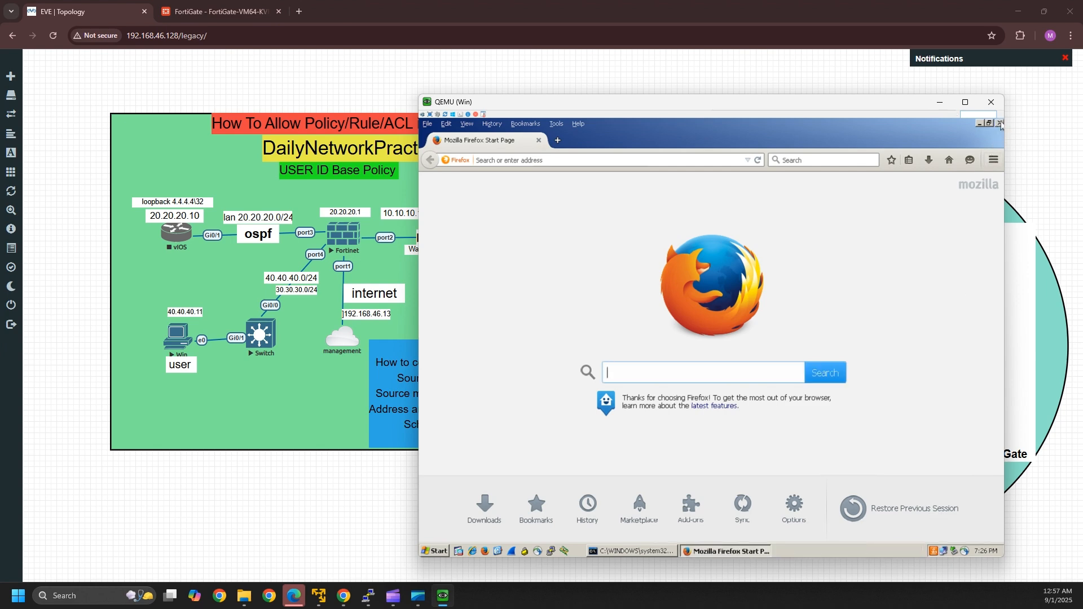
click(514, 159)
text(cisco.com)
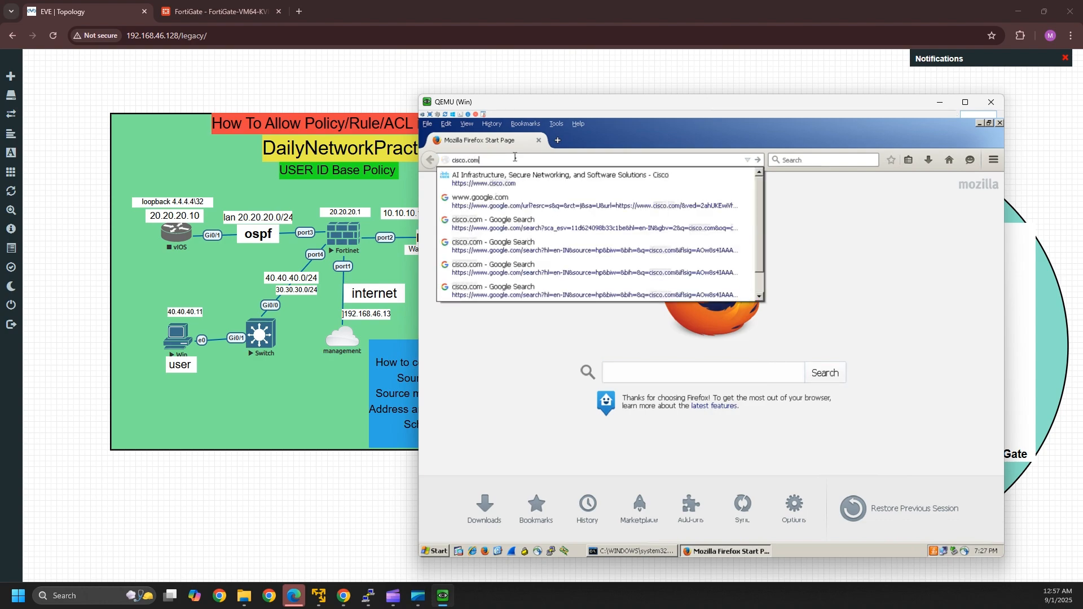
key(Return)
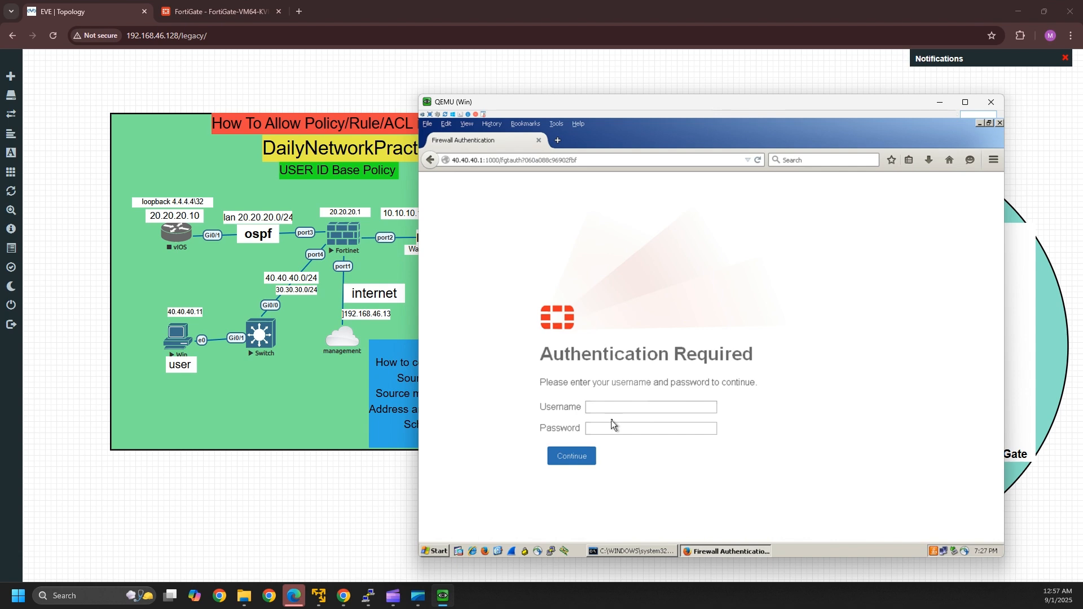
- Sign in to the FortiGate portal as admin1, decline saving the password, and confirm ping replies
click(602, 404)
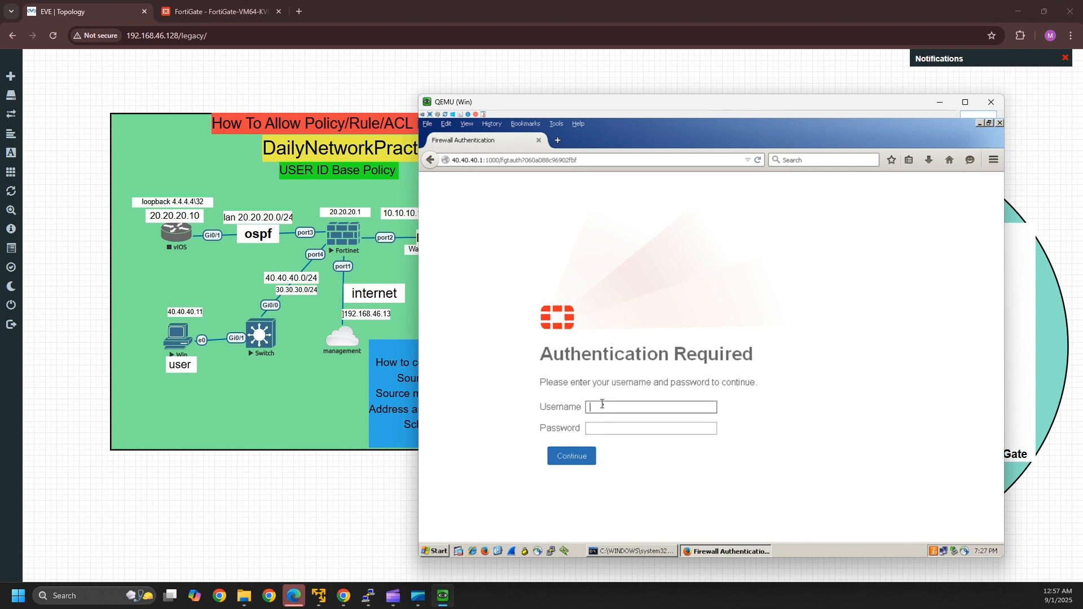
text(admin)
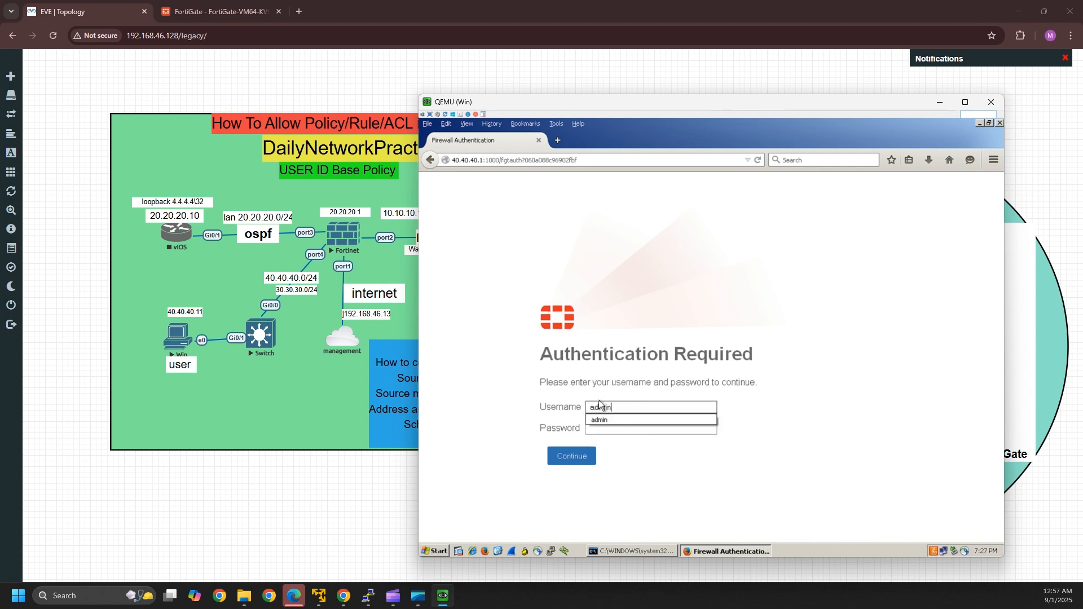
text(1)
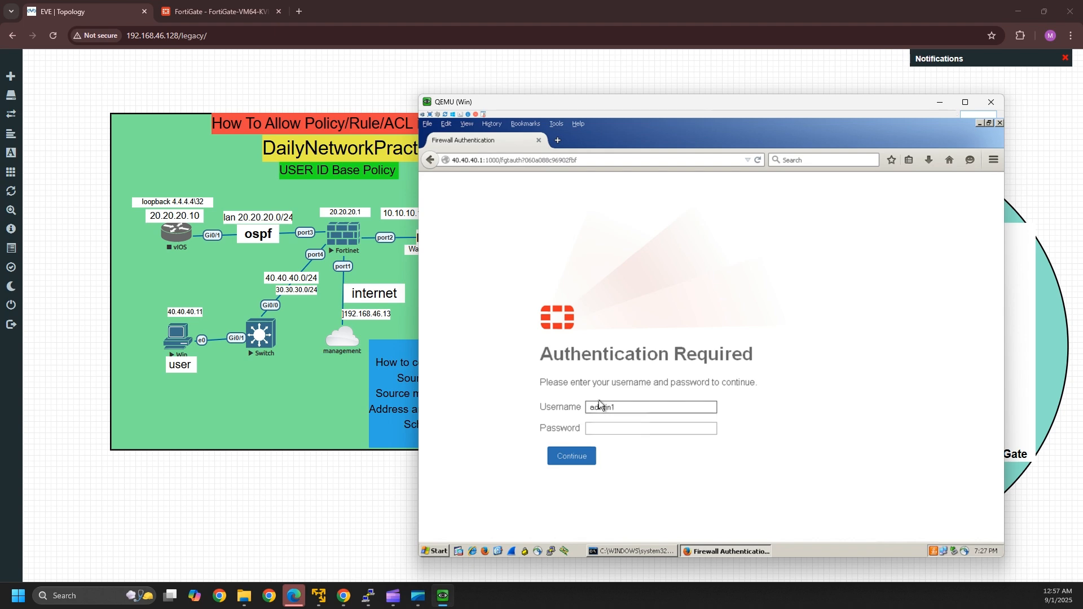
click(607, 429)
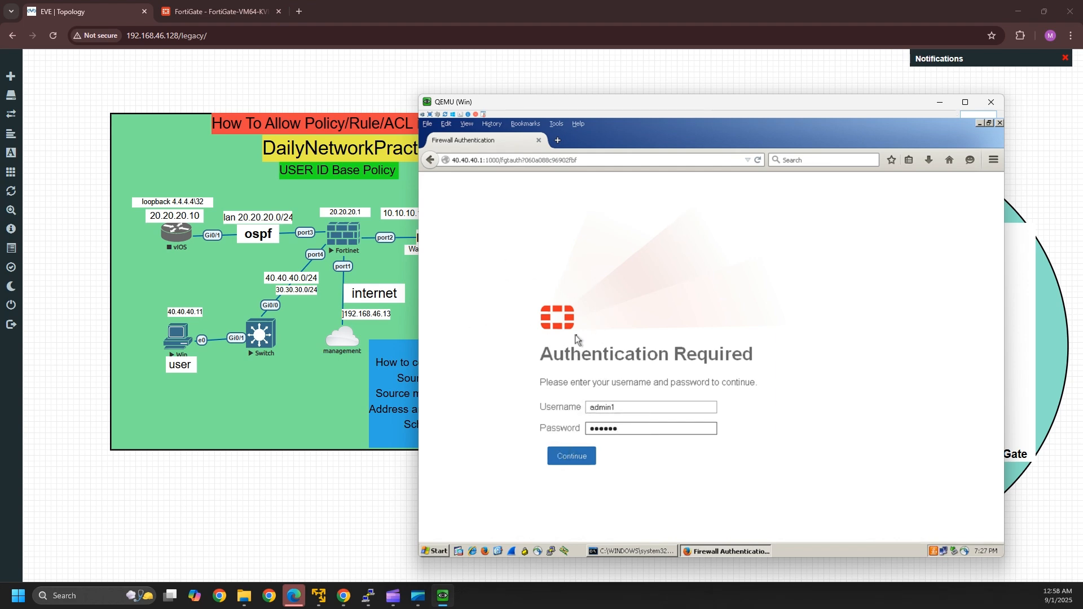
click(574, 458)
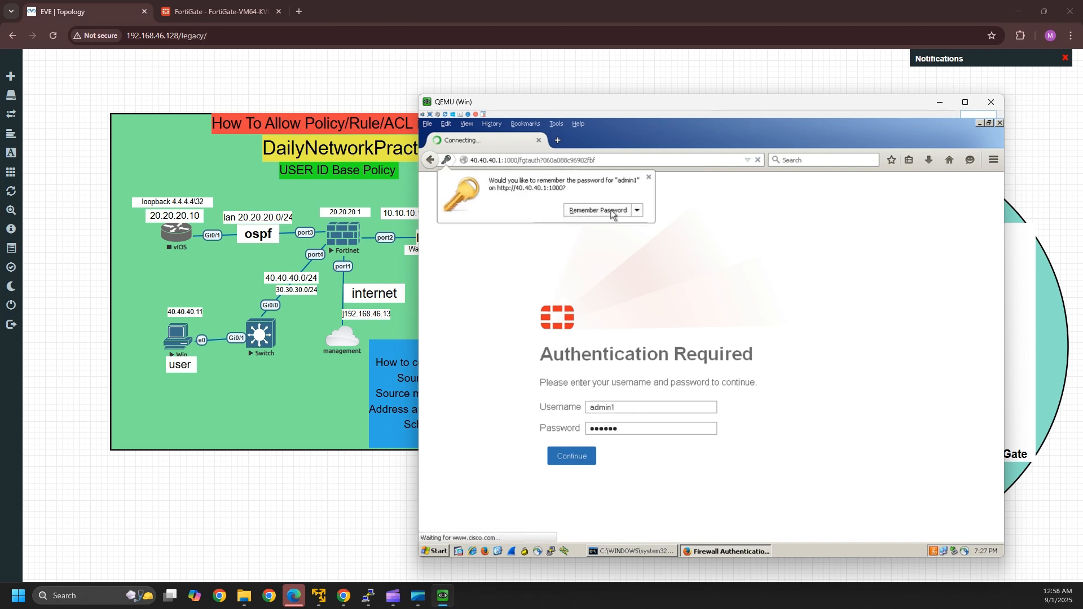
click(649, 178)
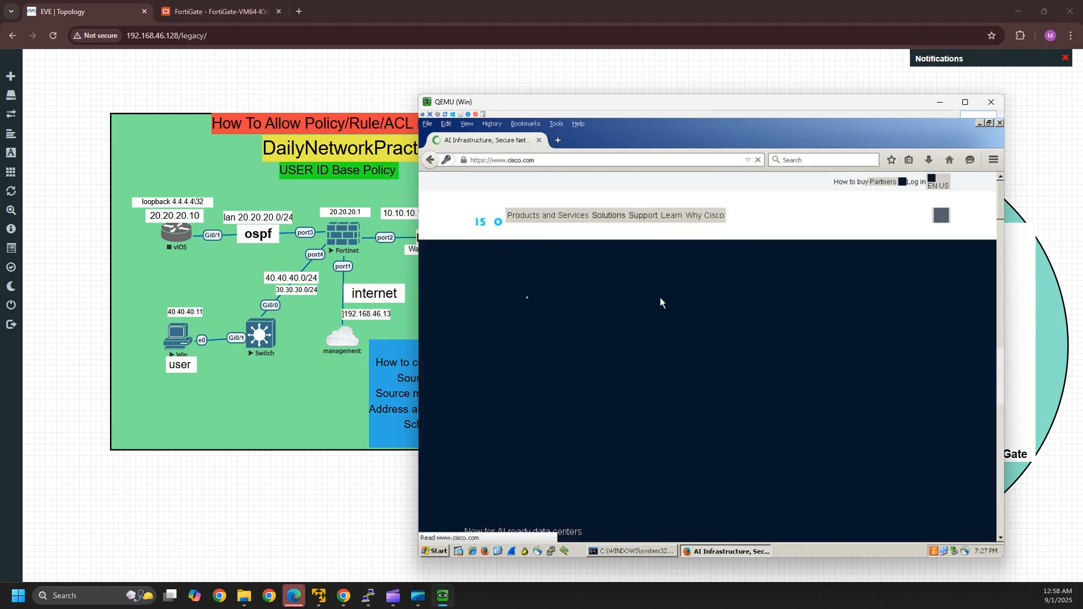
click(630, 552)
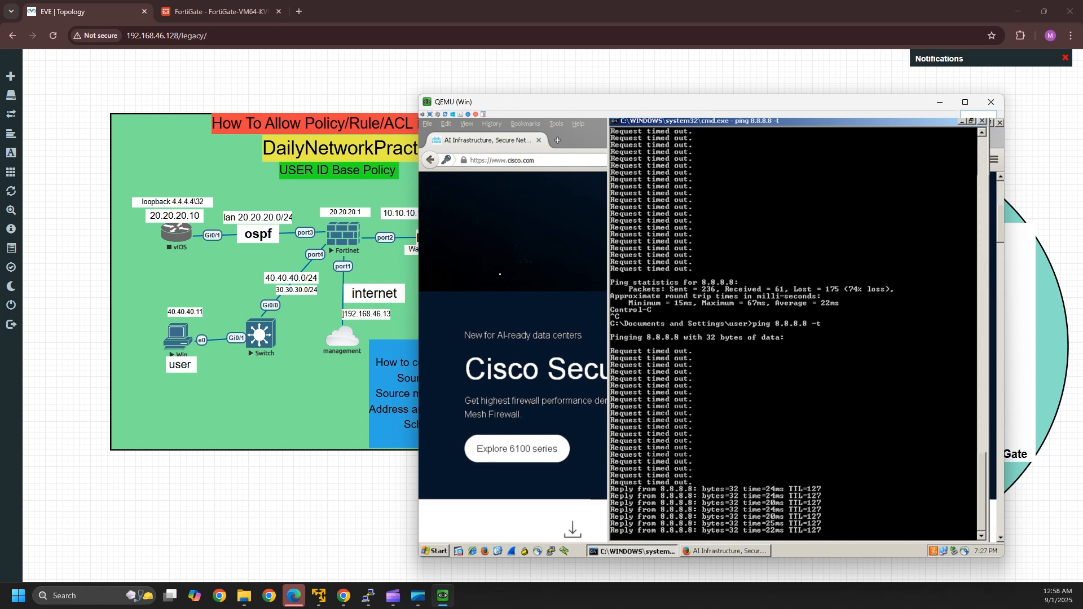
click(209, 11)
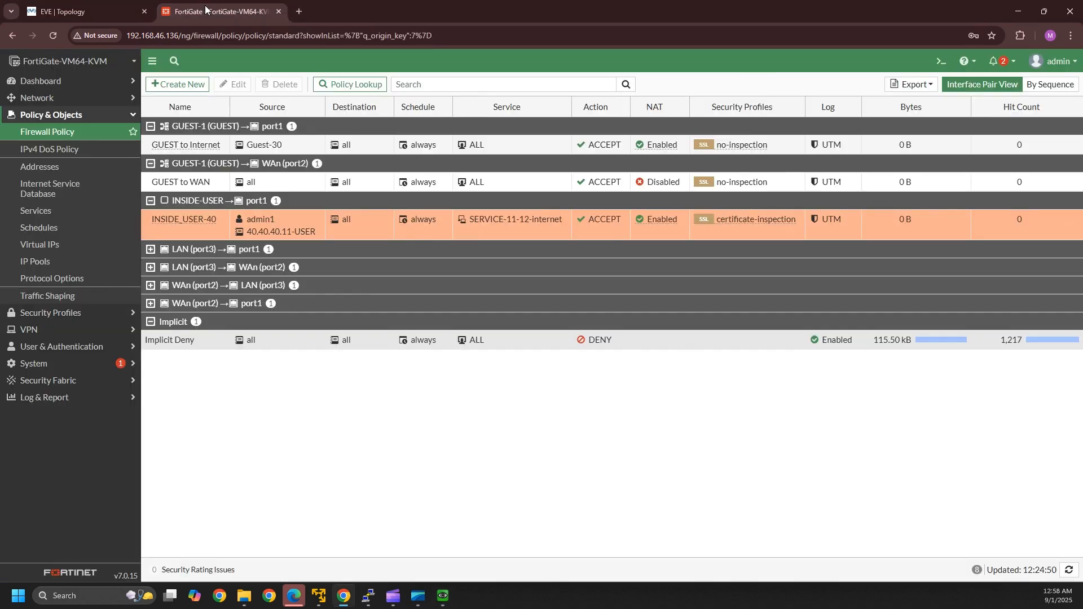
- Navigate to the Network dashboard under Dashboard
click(71, 99)
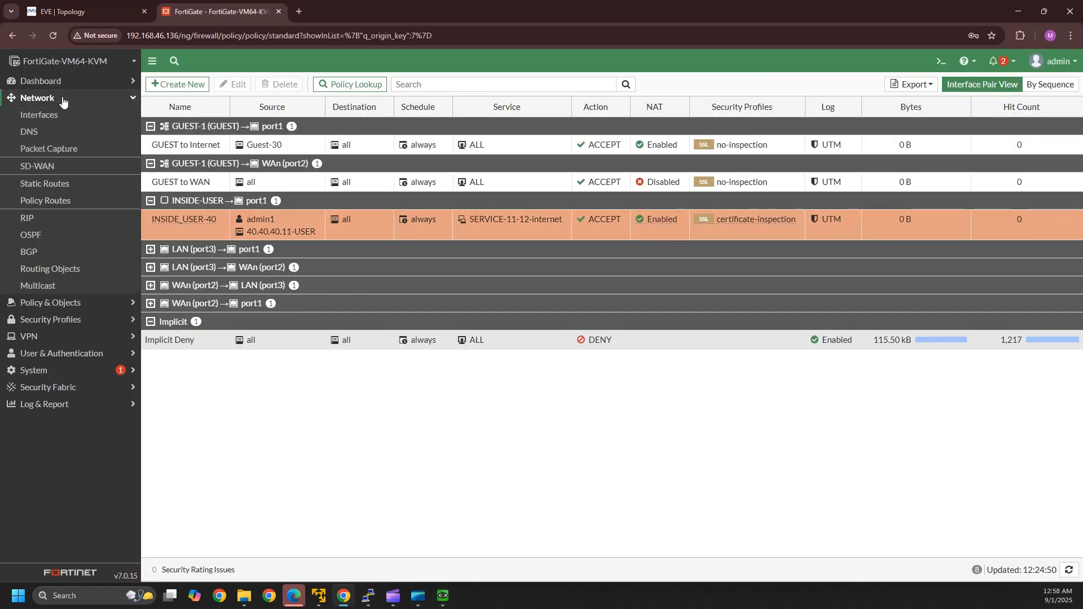
click(63, 99)
click(60, 99)
click(82, 81)
click(61, 117)
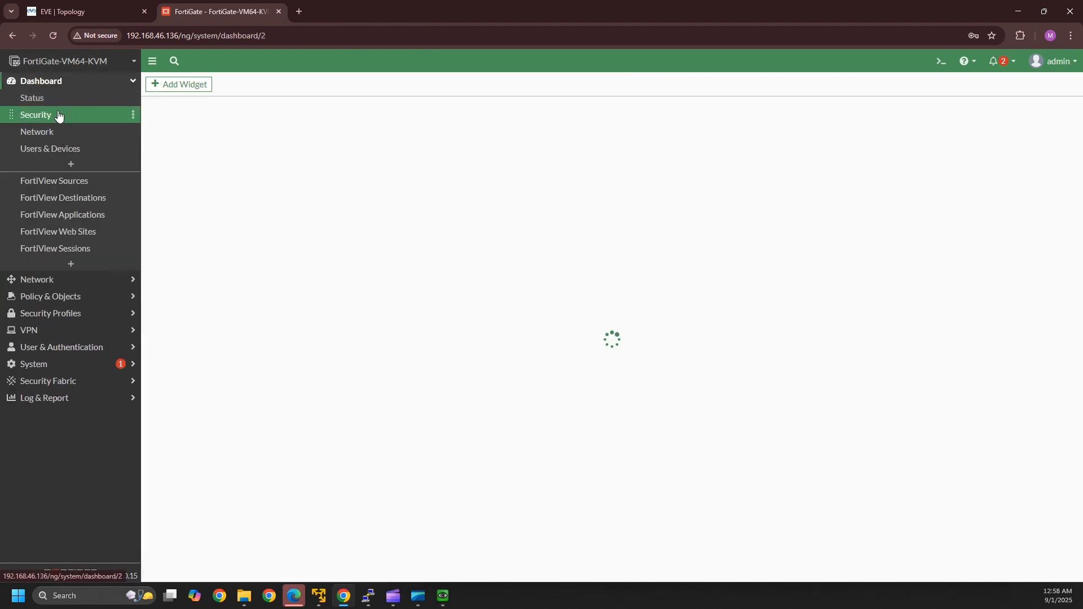
click(62, 130)
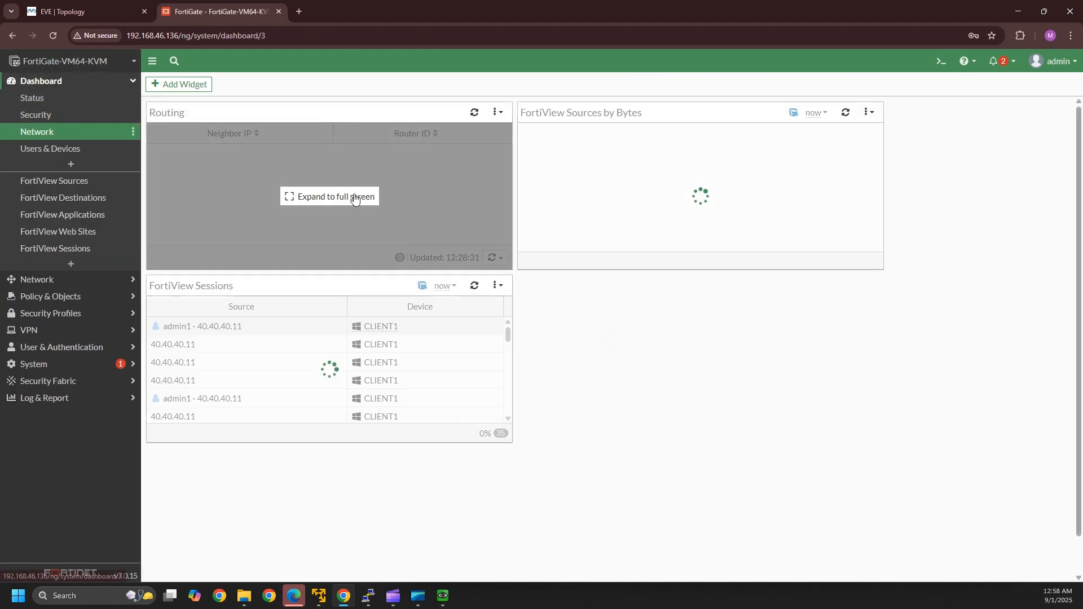
- Expand FortiView Sessions to full screen and scroll to admin1's sessions from 40.40.40.11
click(248, 390)
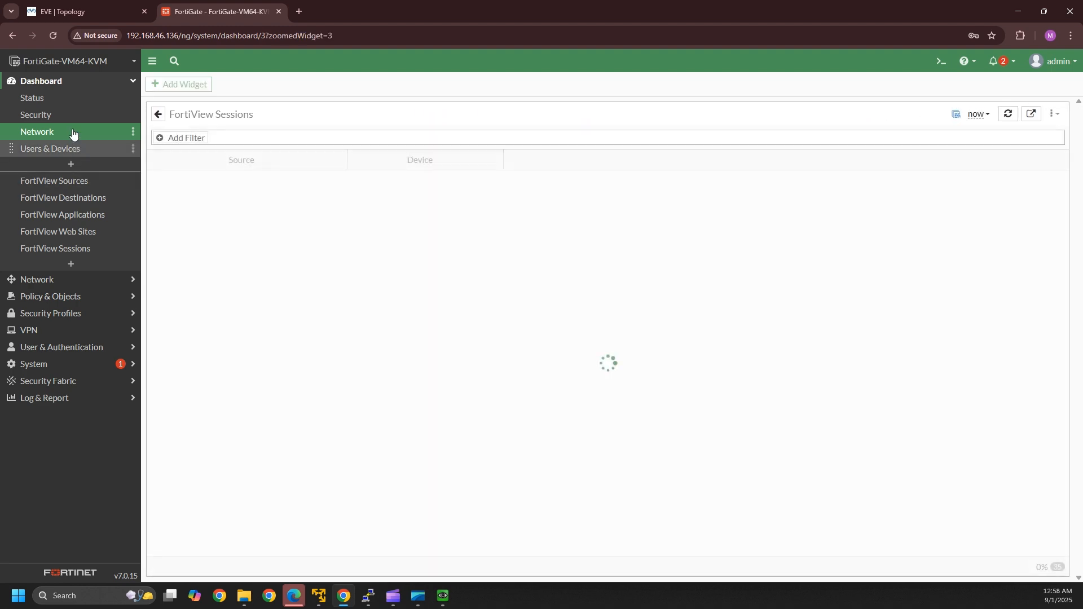
click(65, 132)
click(626, 184)
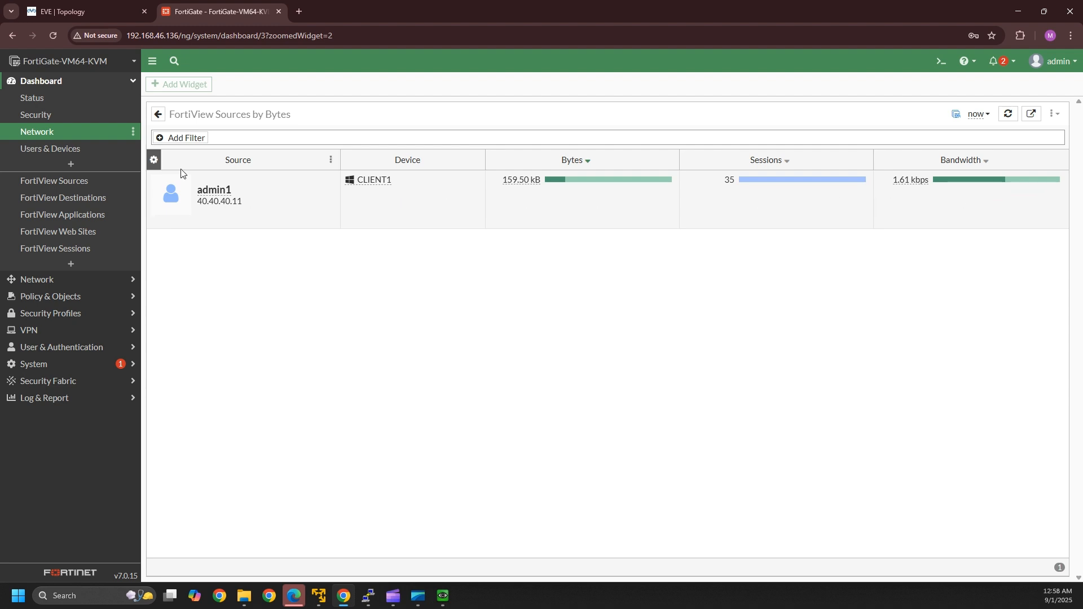
click(55, 134)
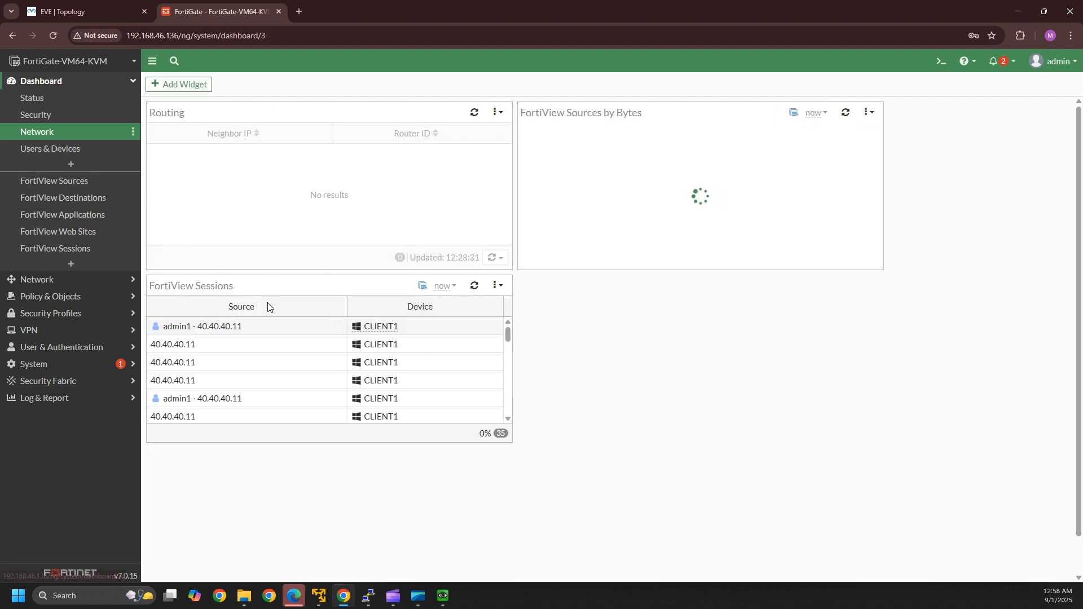
click(329, 369)
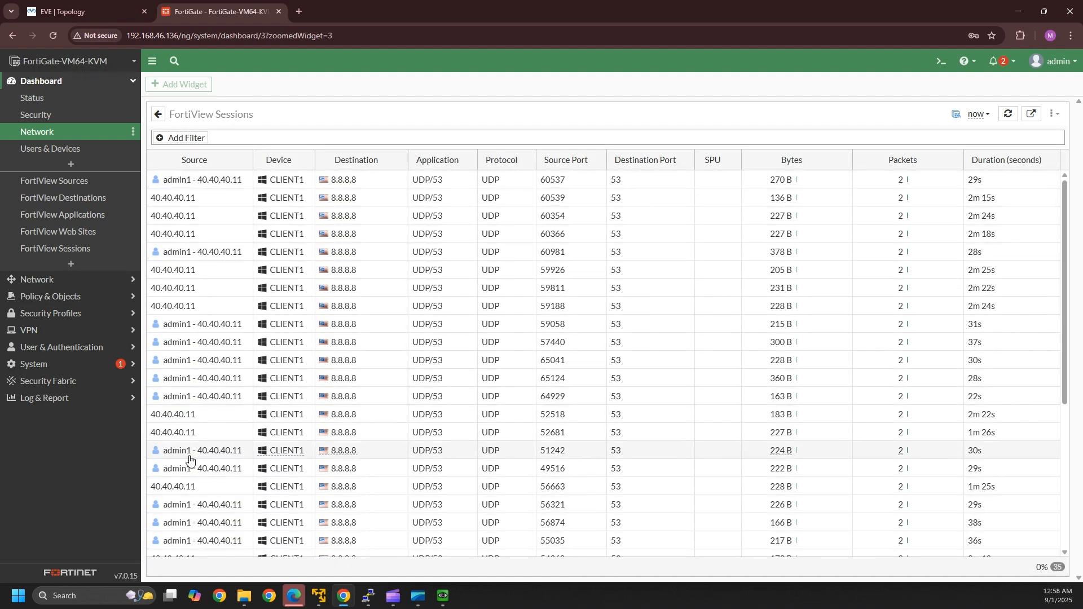
scroll(284, 443, down, 5)
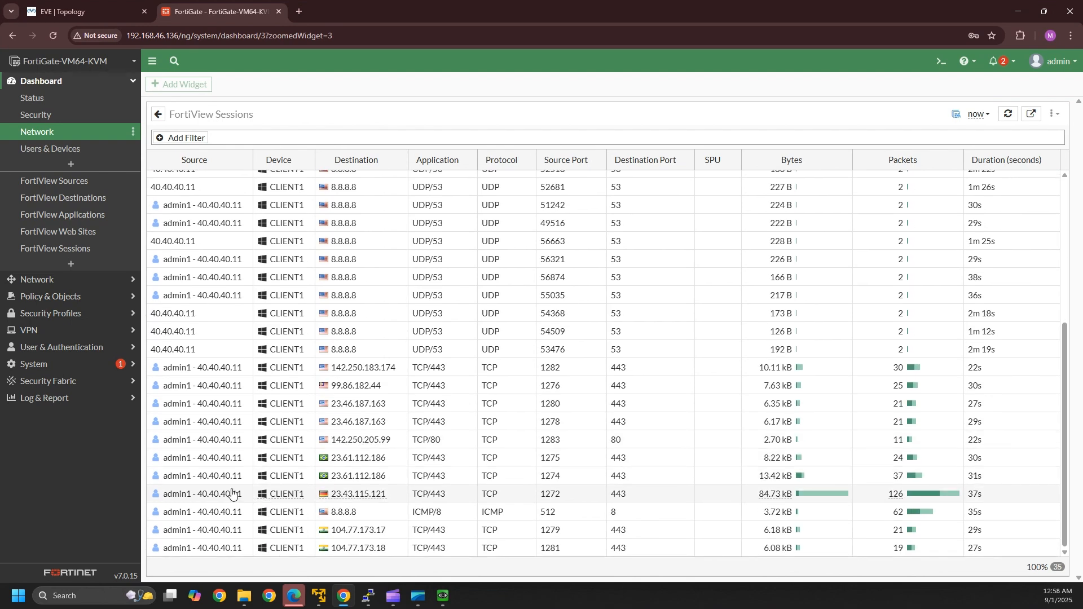